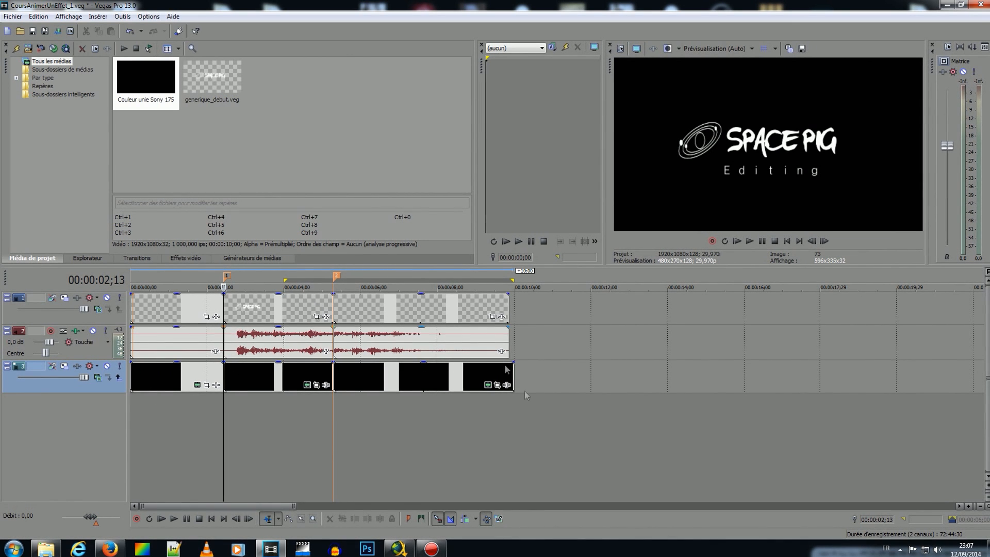
# - Trim the end of the last black colour clip on track 3 to line up with the logo clip's end
pyautogui.moveTo(514, 376); pyautogui.dragTo(509, 377)
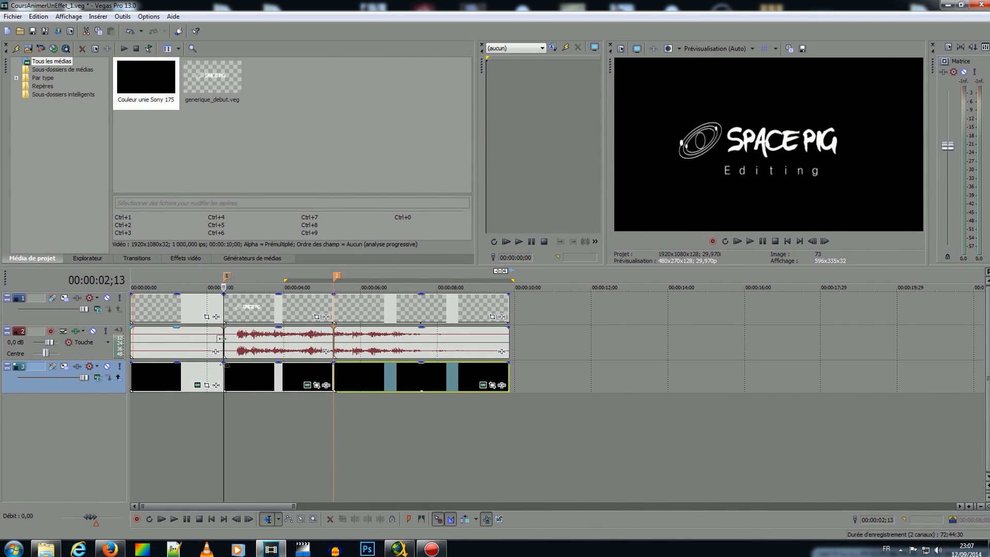
pyautogui.click(227, 407)
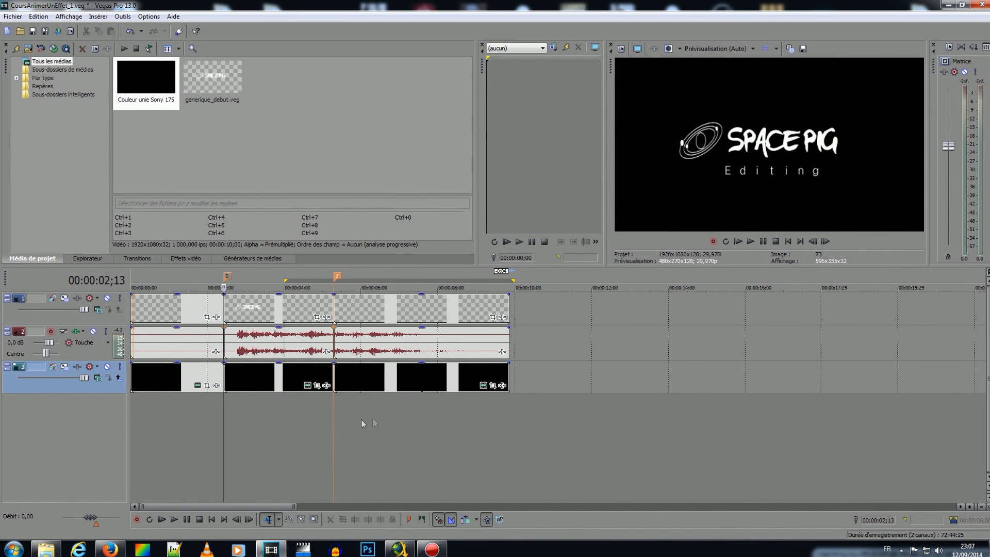
# - Check the frames at marker 2, stepping back to 00:00:05;07
pyautogui.click(332, 413)
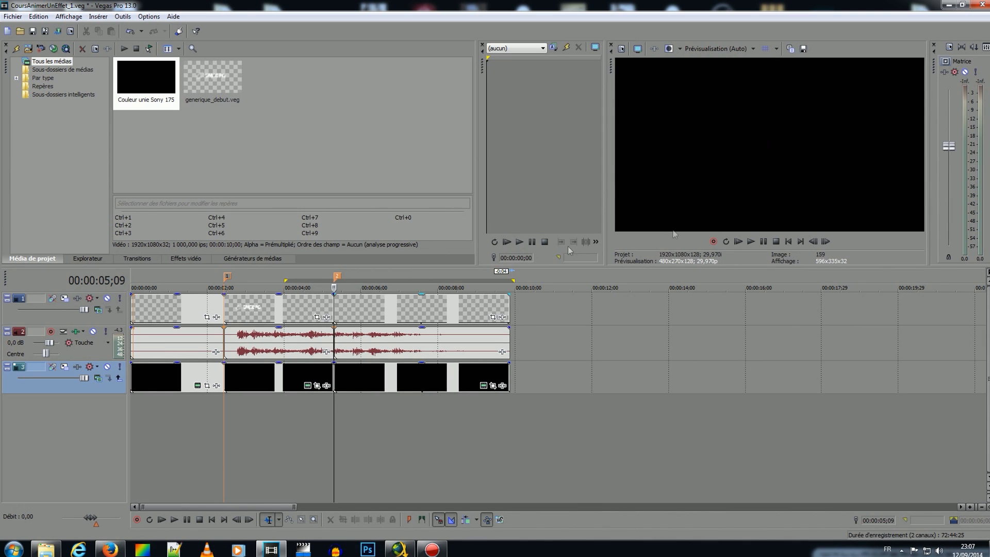
pyautogui.click(812, 242)
pyautogui.click(812, 241)
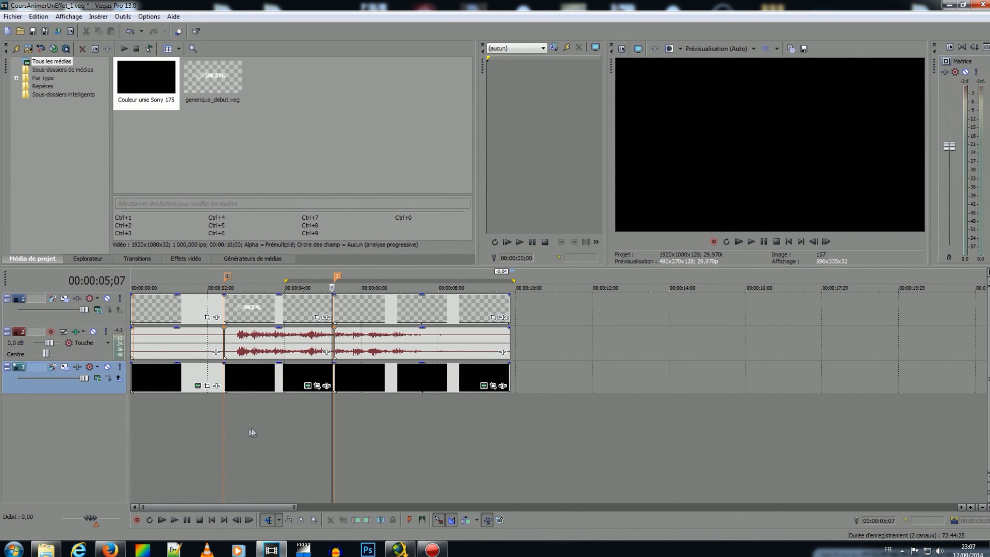
# - Add the Halo Sony effect to the black colour clip between markers 1 and 2
pyautogui.click(222, 413)
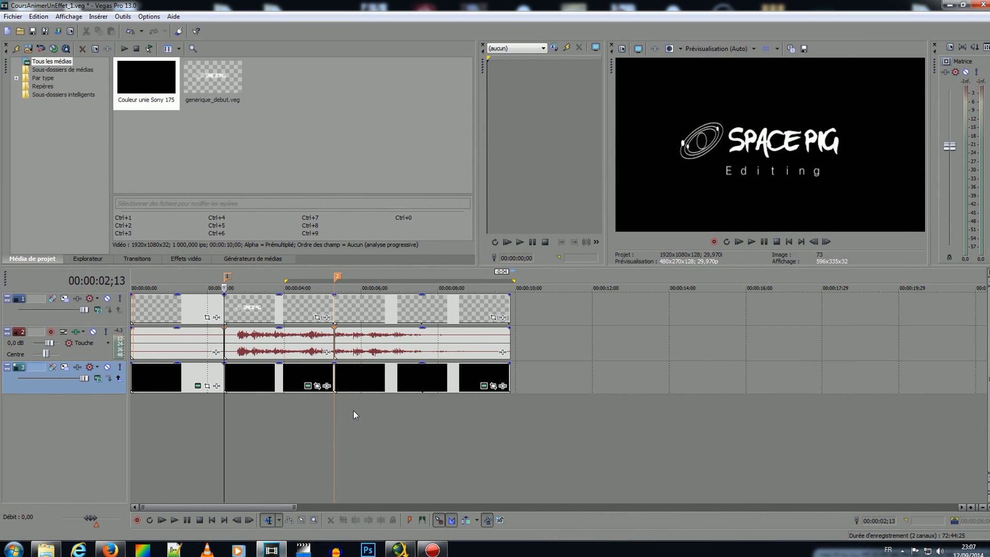
pyautogui.click(327, 387)
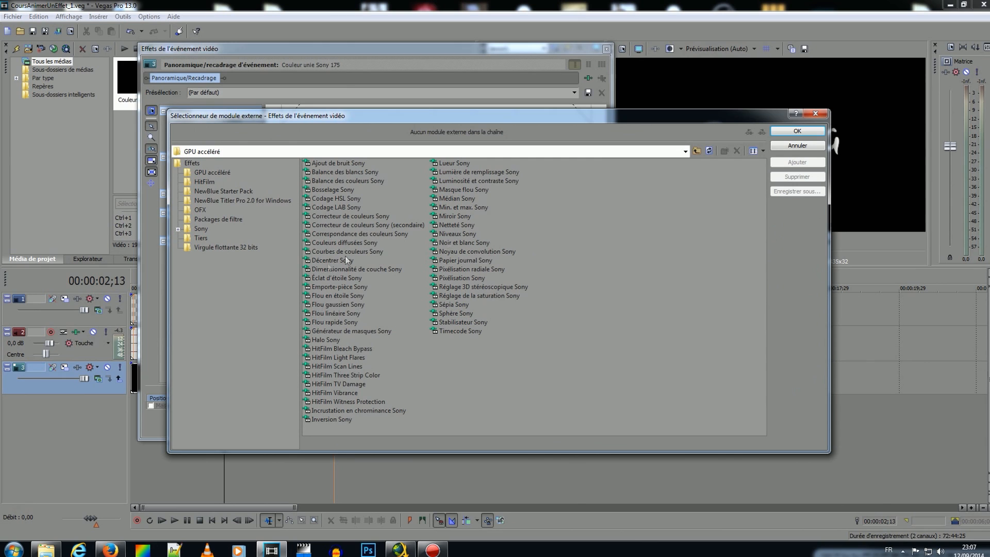
pyautogui.click(326, 340)
pyautogui.click(797, 162)
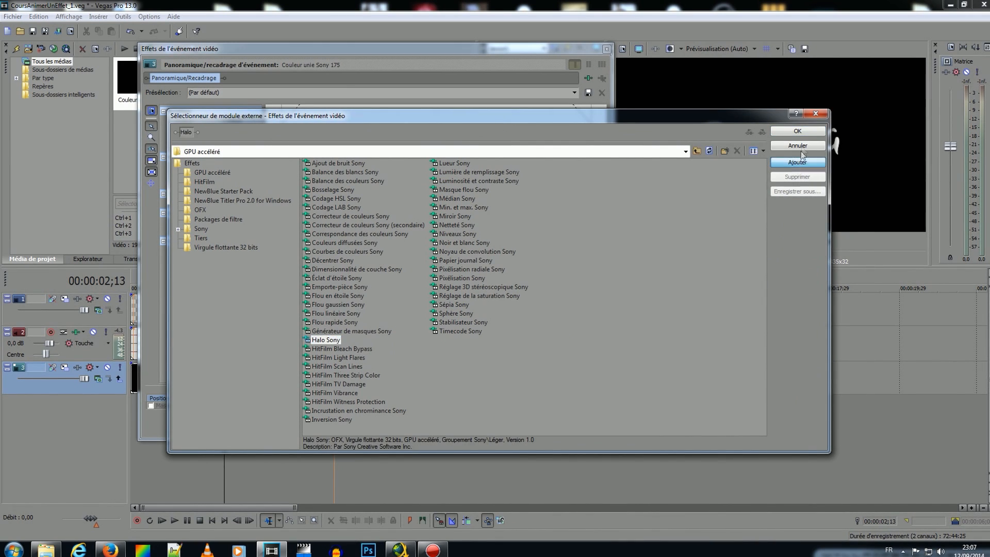
pyautogui.click(798, 131)
pyautogui.moveTo(450, 50); pyautogui.dragTo(396, 54)
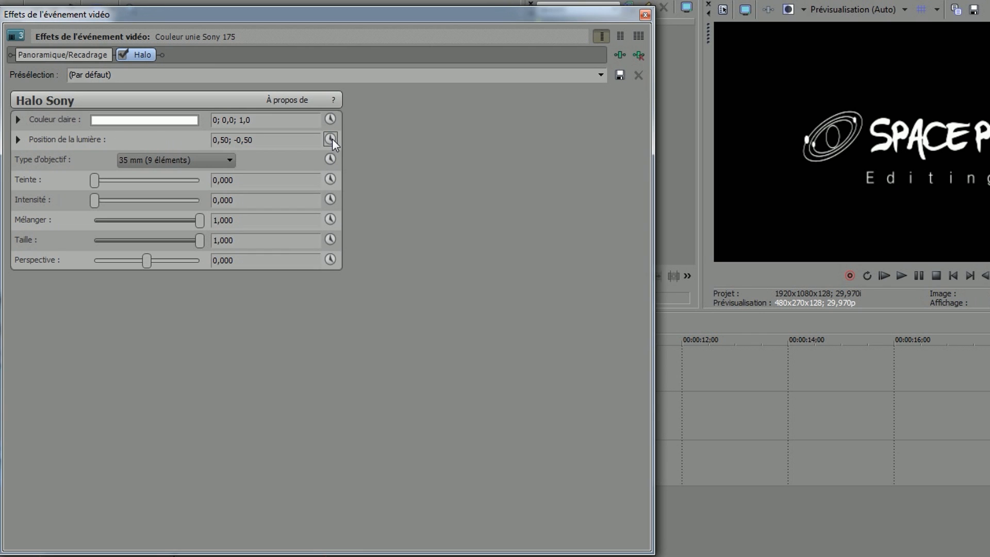
# - Expand the halo's light position, enable its animation and enlarge the keyframe timeline
pyautogui.click(19, 139)
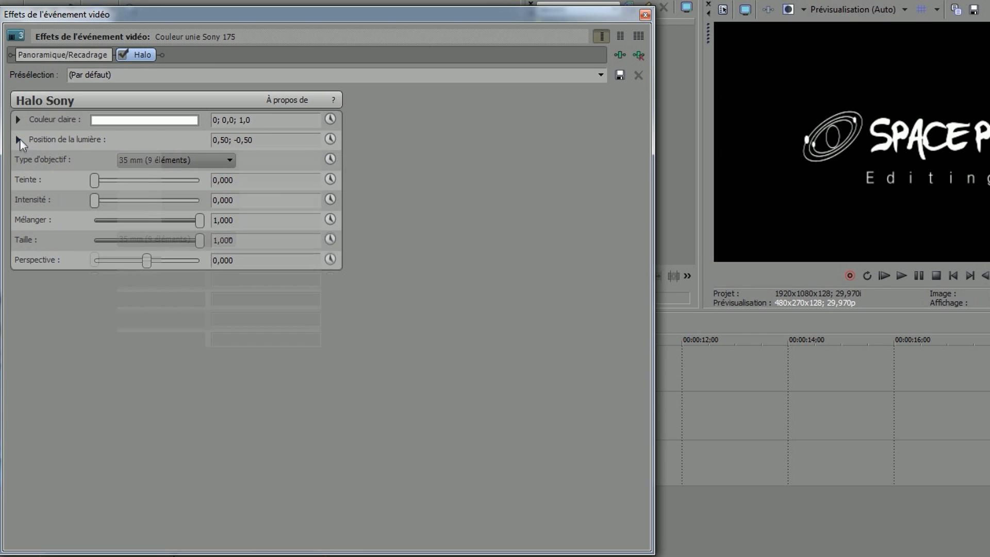
pyautogui.click(330, 139)
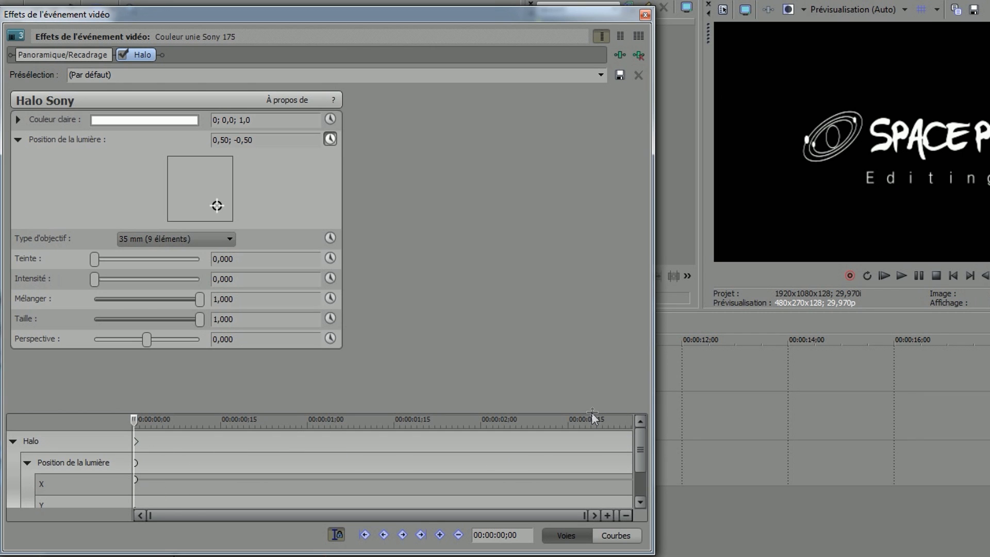
pyautogui.moveTo(594, 405); pyautogui.dragTo(590, 361)
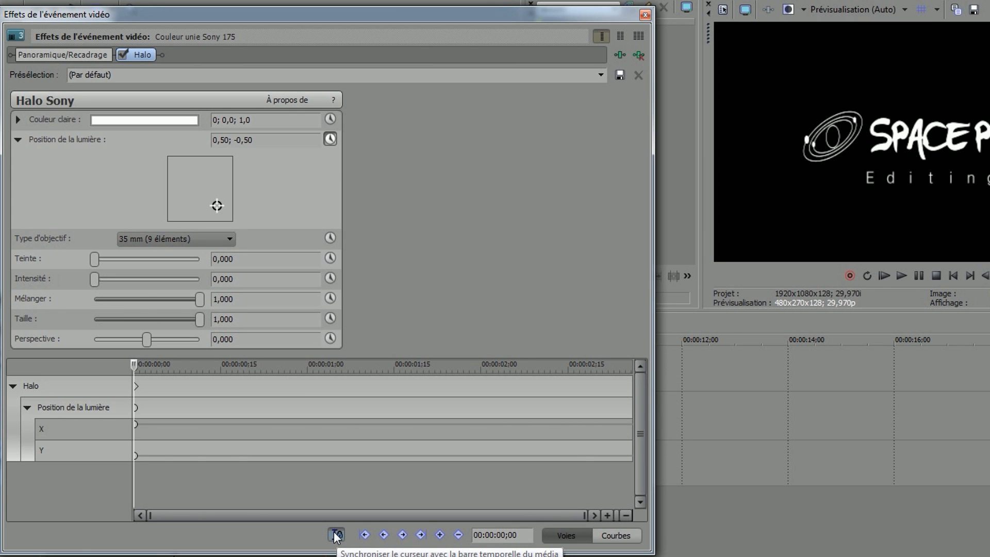
# - Check the synchronisation between the effect's keyframe cursor and the main timeline at several times
pyautogui.moveTo(378, 15); pyautogui.dragTo(608, 28)
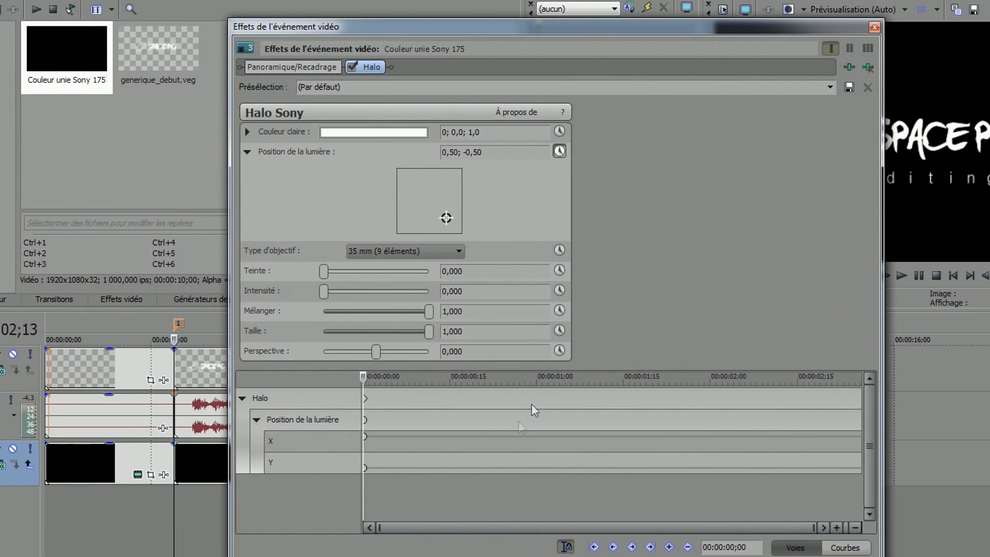
pyautogui.click(425, 417)
pyautogui.moveTo(503, 29); pyautogui.dragTo(611, 35)
pyautogui.click(582, 447)
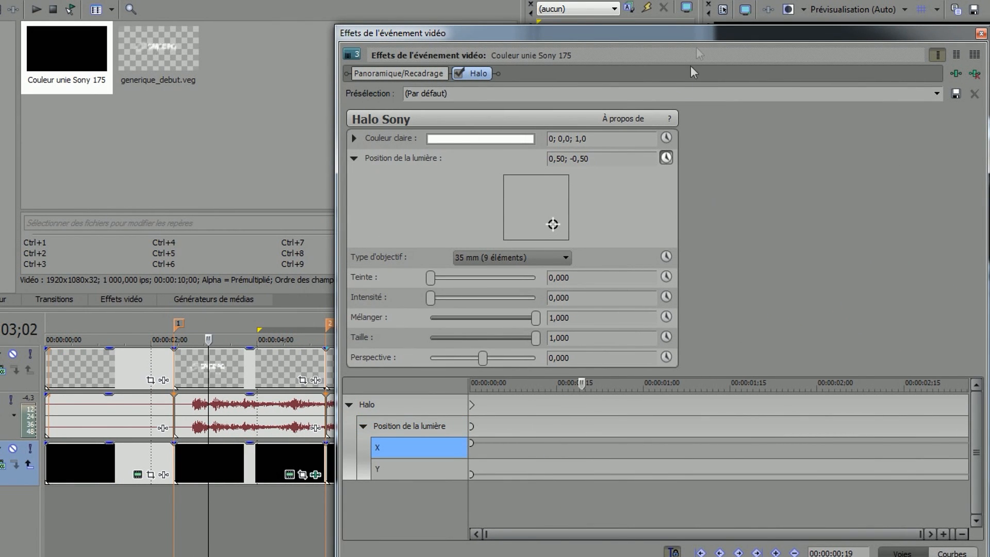
pyautogui.moveTo(691, 36); pyautogui.dragTo(757, 49)
pyautogui.click(674, 438)
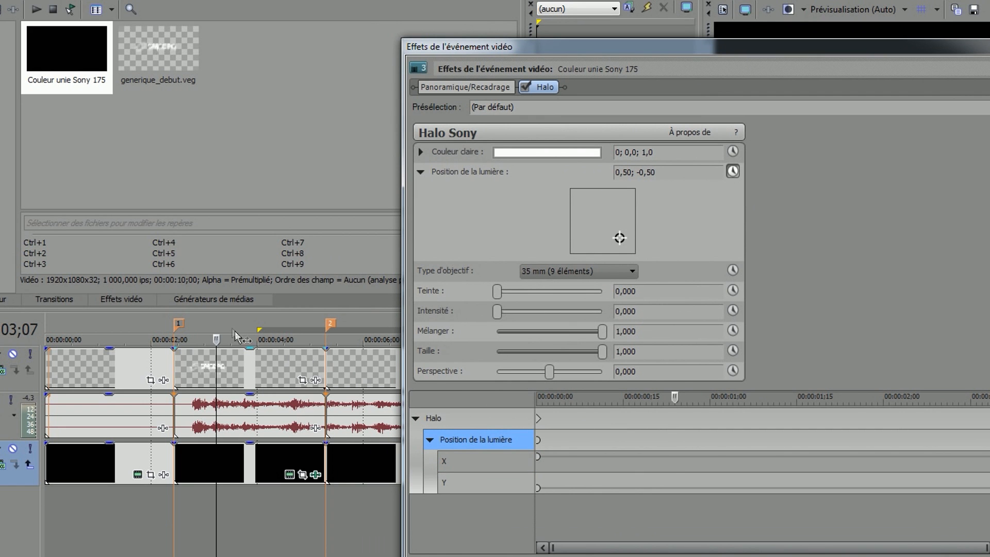
pyautogui.moveTo(787, 46); pyautogui.dragTo(435, 21)
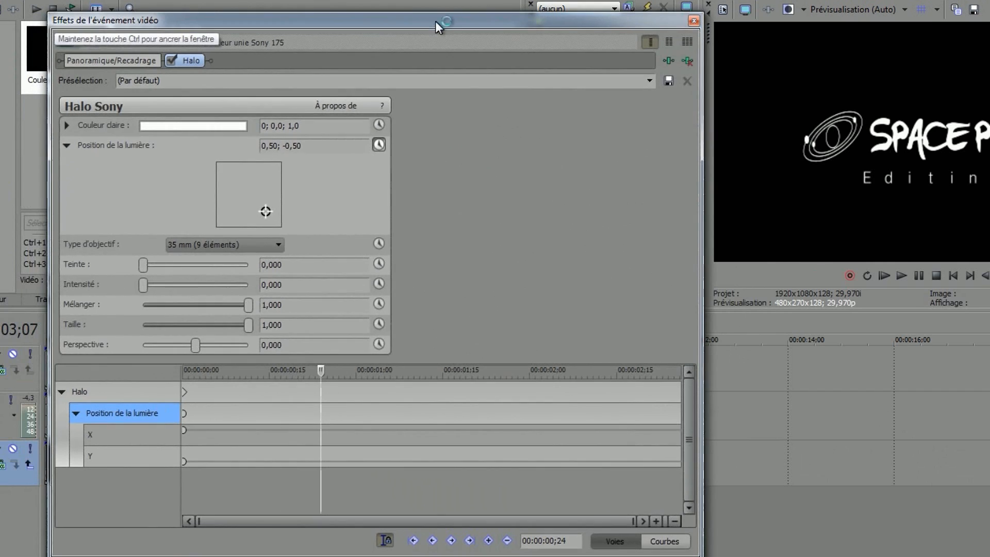
# - Set the halo's light position to -0,70; -0,50 at the first keyframe, 00:00:00;00
pyautogui.click(183, 391)
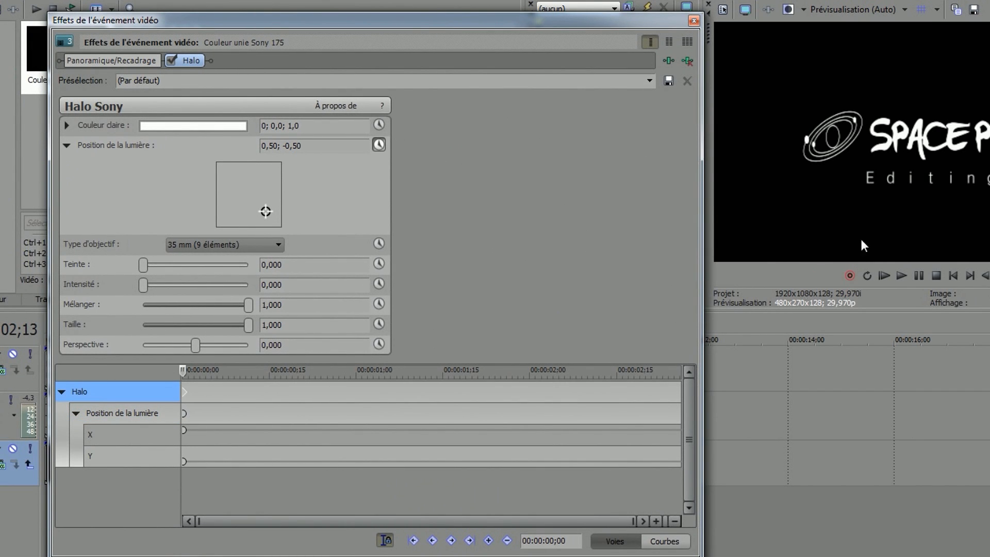
pyautogui.moveTo(265, 211); pyautogui.dragTo(226, 216)
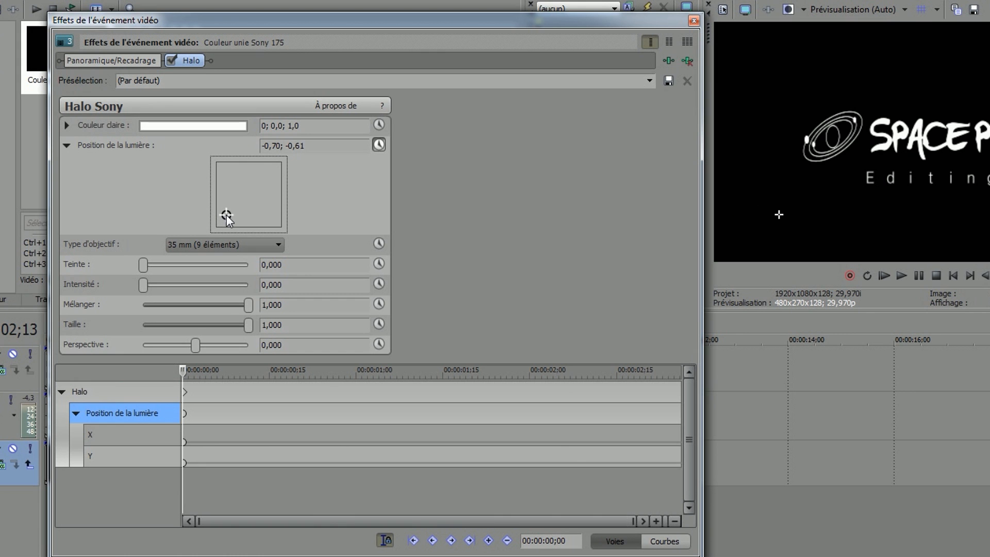
pyautogui.moveTo(295, 145); pyautogui.dragTo(412, 148)
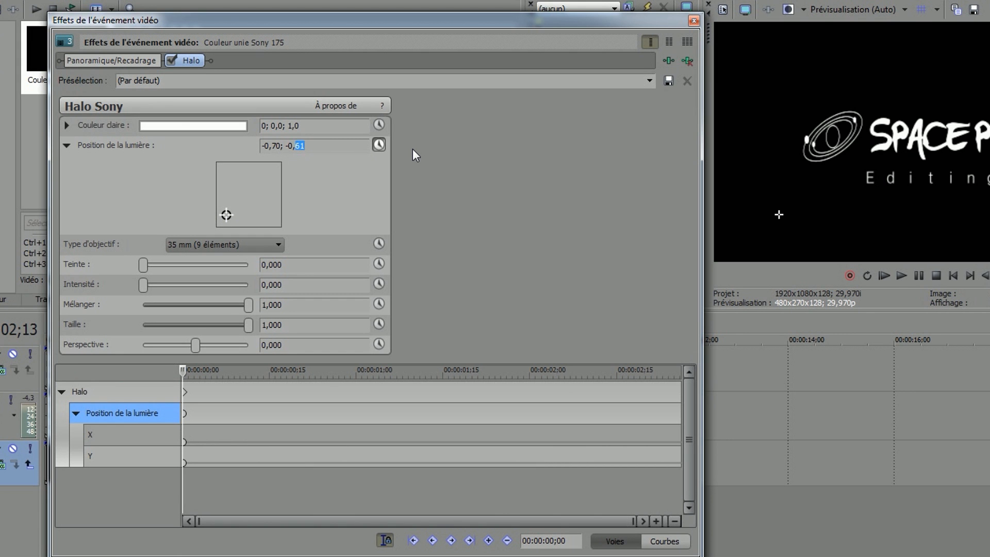
pyautogui.write('50')
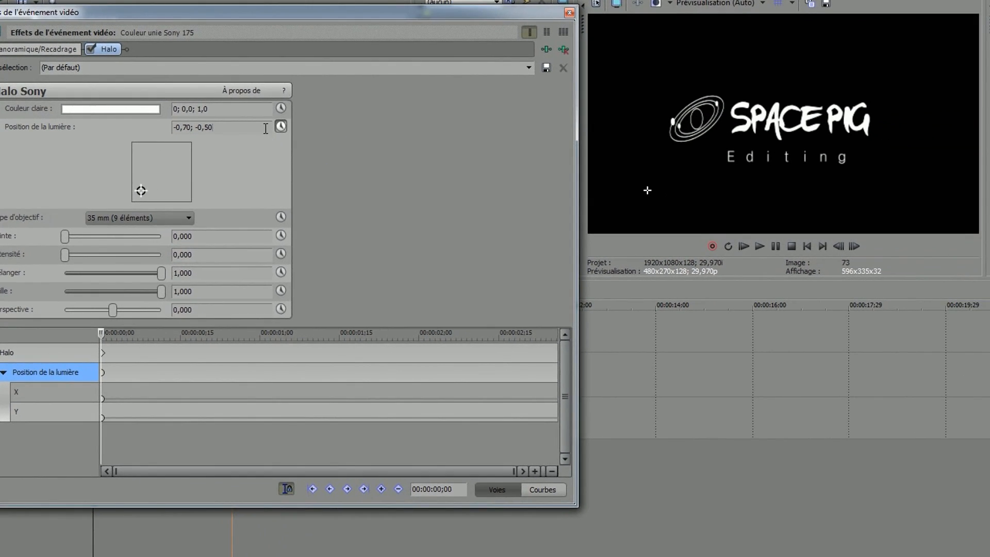
pyautogui.press('Return')
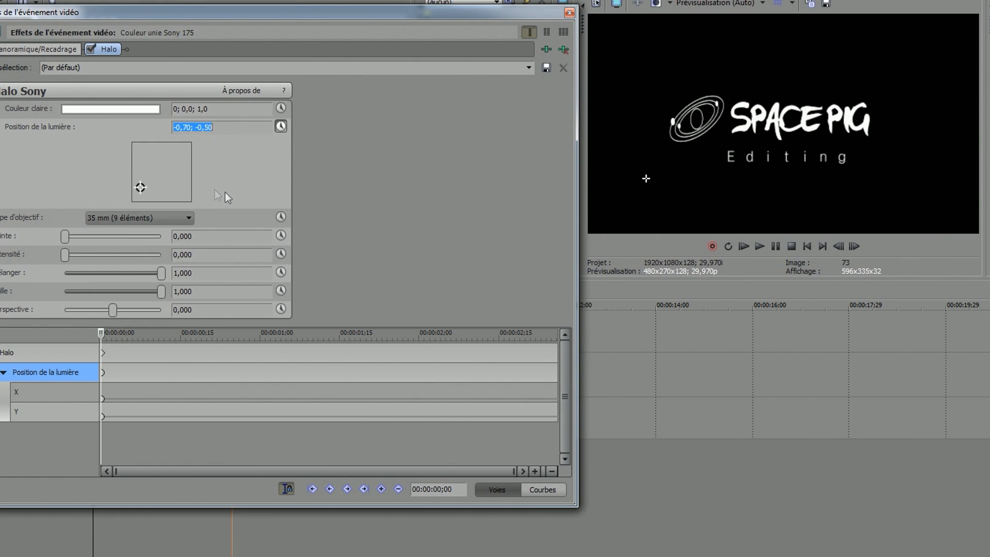
# - Add a keyframe at 00:00:02;25 and set the light position there to 0,70; -0,50
pyautogui.click(553, 413)
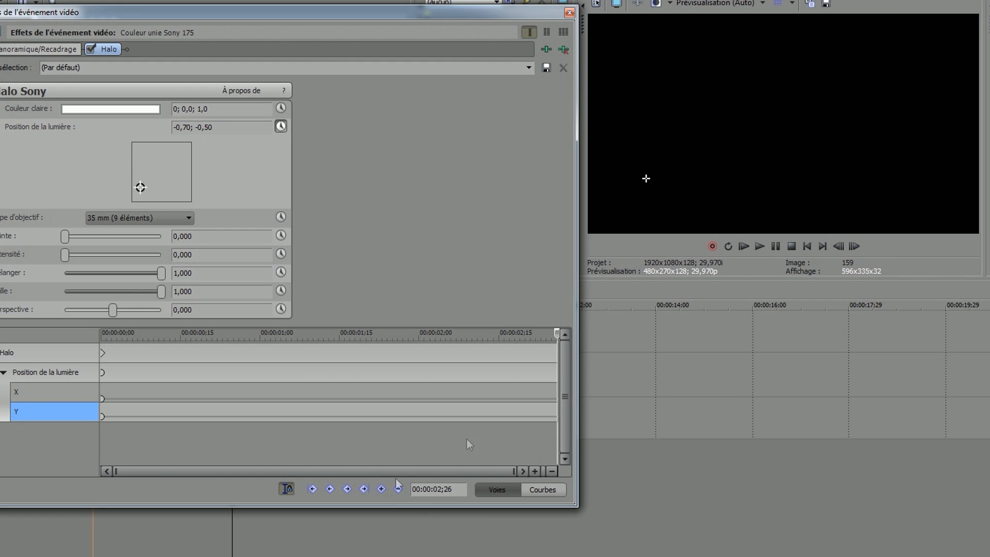
pyautogui.click(840, 247)
pyautogui.click(381, 490)
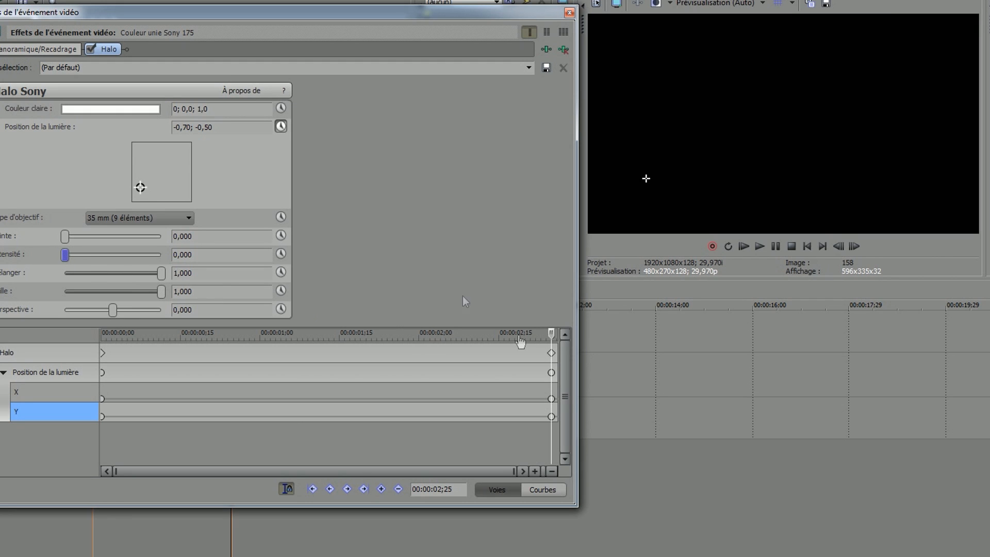
pyautogui.moveTo(141, 187); pyautogui.dragTo(184, 190)
pyautogui.moveTo(182, 129); pyautogui.dragTo(184, 130)
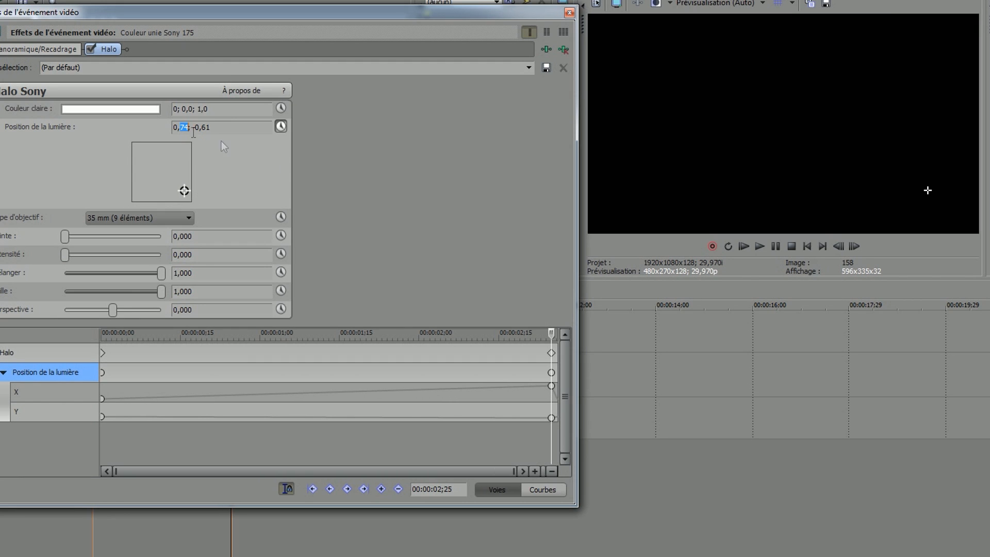
pyautogui.write('70')
pyautogui.press('Return')
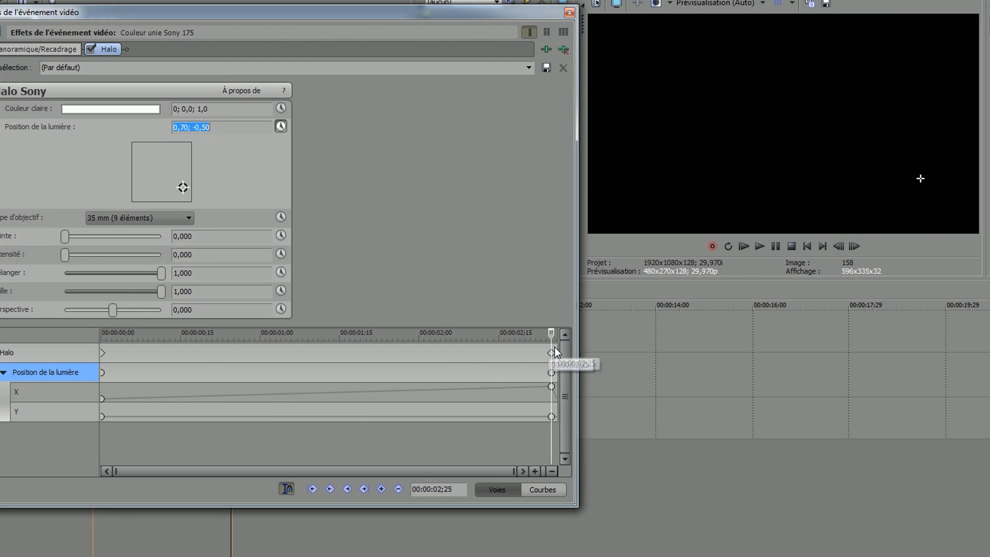
# - Raise the halo's intensity to about 0,313 and scrub between both keyframes to preview the light's movement
pyautogui.click(101, 417)
pyautogui.moveTo(103, 333); pyautogui.dragTo(102, 356)
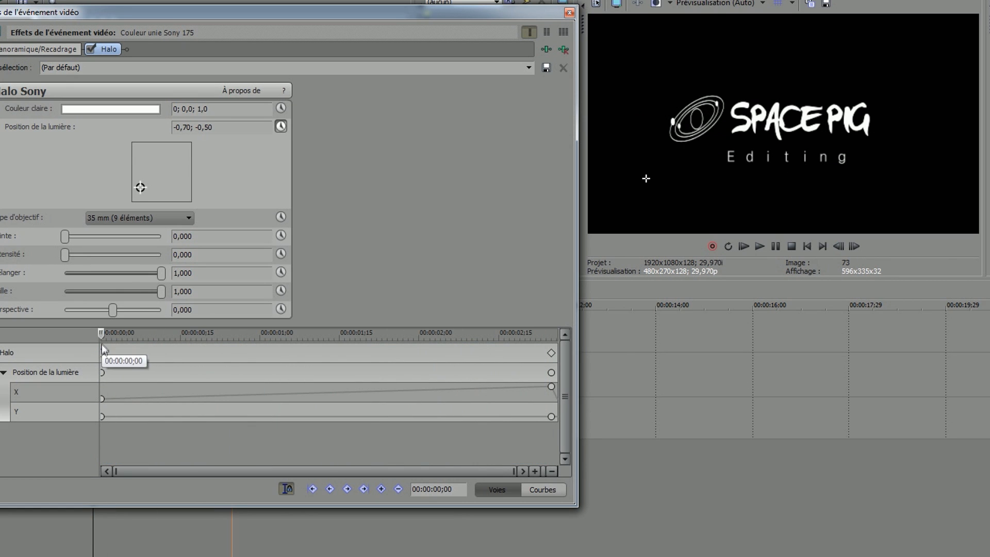
pyautogui.moveTo(103, 336); pyautogui.dragTo(552, 348)
pyautogui.moveTo(64, 256); pyautogui.dragTo(81, 258)
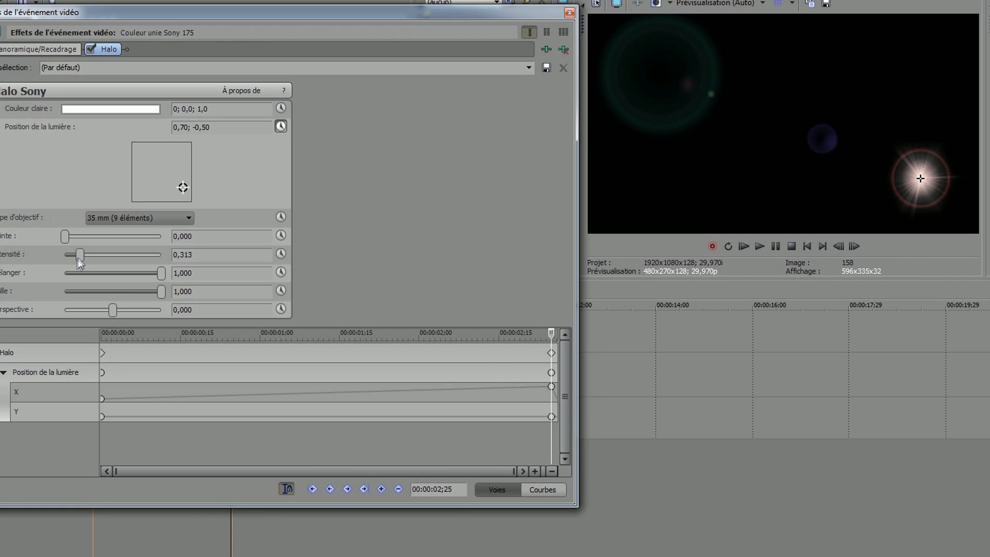
pyautogui.moveTo(554, 337); pyautogui.dragTo(92, 348)
pyautogui.click(103, 343)
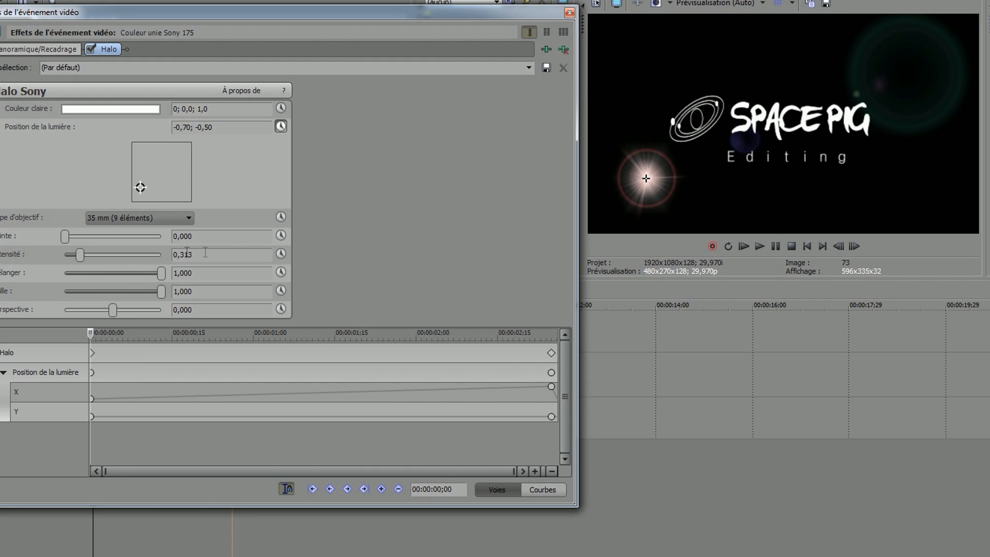
# - Enable animation for the halo's intensity and set it to 0,000 at the first keyframe
pyautogui.click(280, 254)
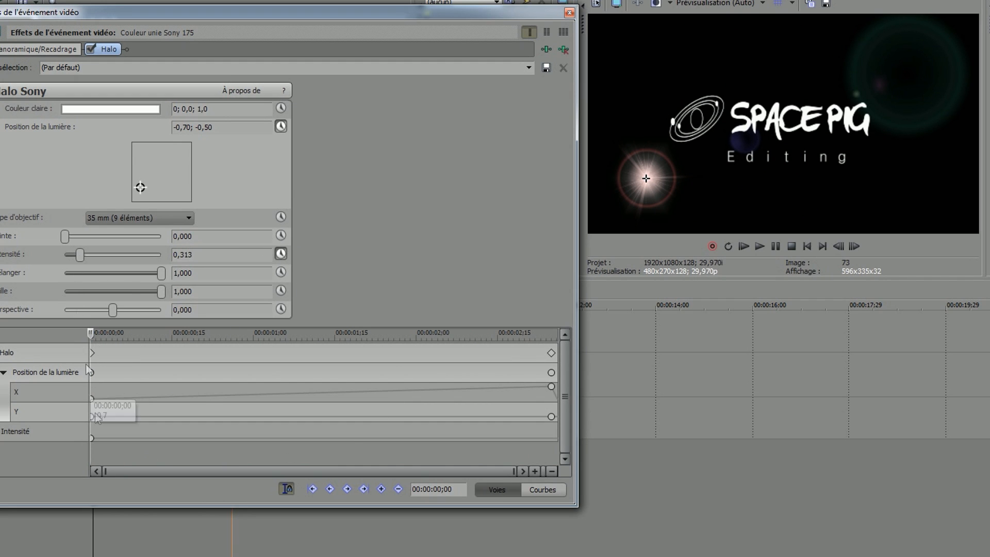
pyautogui.moveTo(89, 346); pyautogui.dragTo(84, 335)
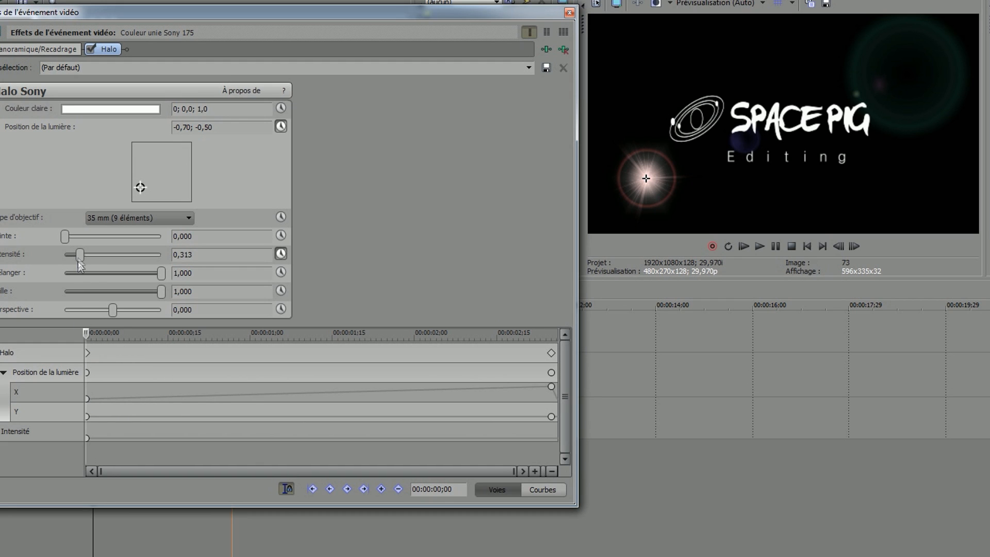
pyautogui.moveTo(80, 258); pyautogui.dragTo(63, 258)
pyautogui.moveTo(88, 334); pyautogui.dragTo(157, 335)
pyautogui.moveTo(248, 340); pyautogui.dragTo(86, 350)
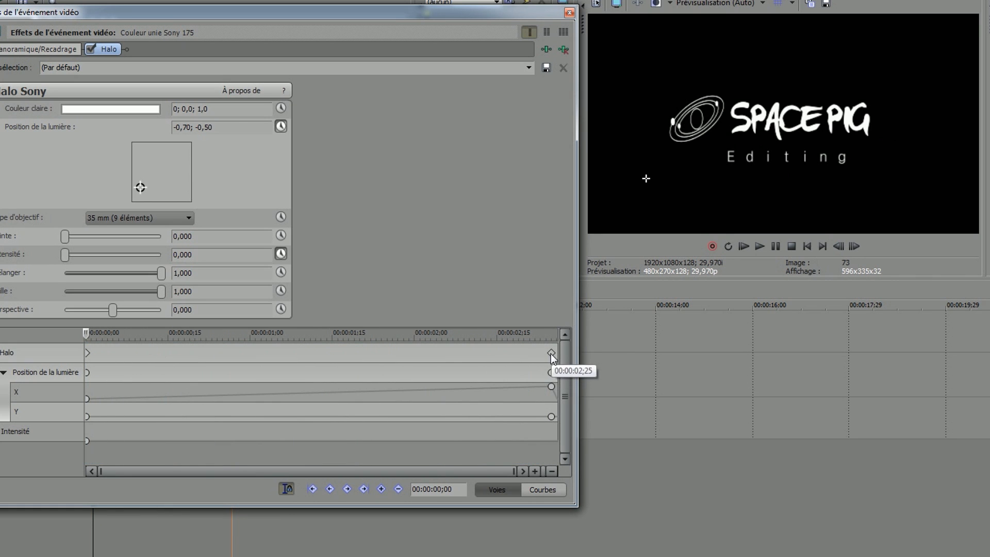
# - Raise the halo's intensity at the 00:00:02;25 keyframe and return the cursor to 00:00:00;00
pyautogui.click(551, 354)
pyautogui.moveTo(65, 253)
pyautogui.mouseDown()
pyautogui.moveTo(141, 258)
pyautogui.moveTo(60, 261)
pyautogui.mouseUp()
pyautogui.click(86, 351)
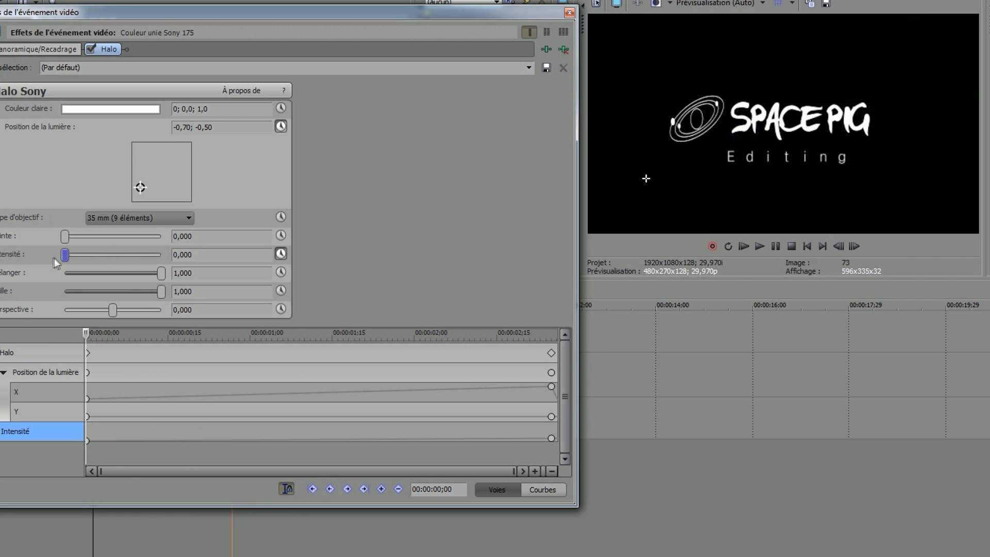
pyautogui.moveTo(85, 332); pyautogui.dragTo(87, 355)
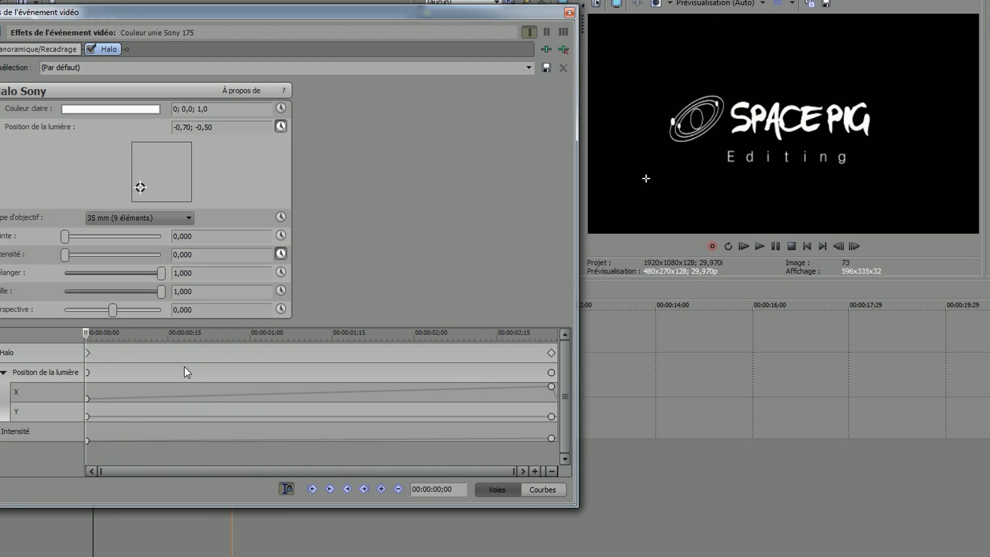
# - Close the event effects window and play the animated halo from marker 1
pyautogui.click(569, 12)
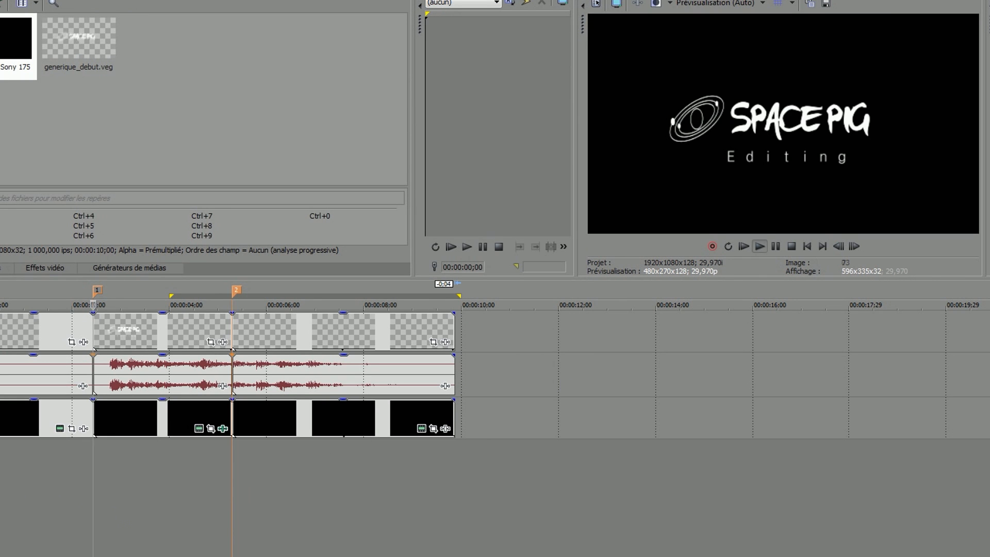
pyautogui.press('space')
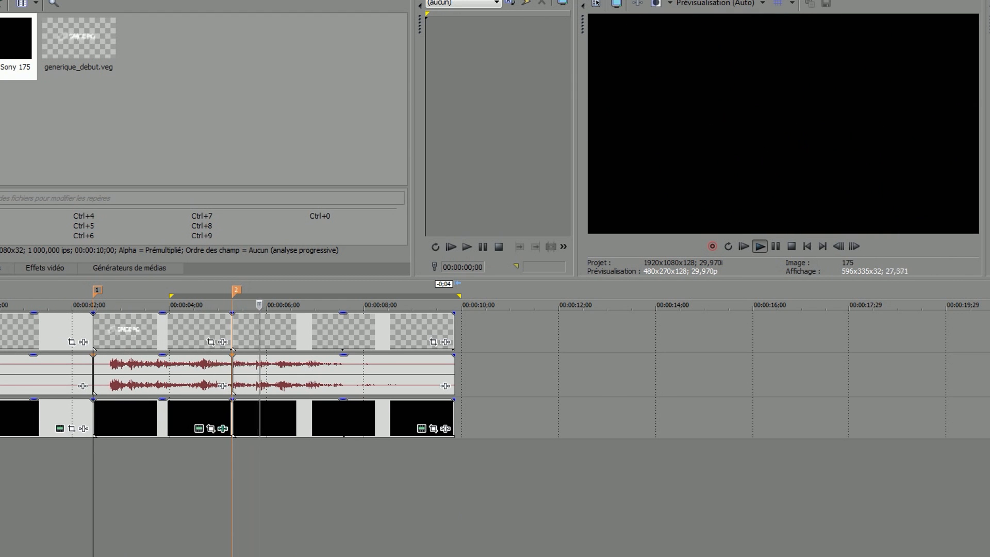
pyautogui.press('space')
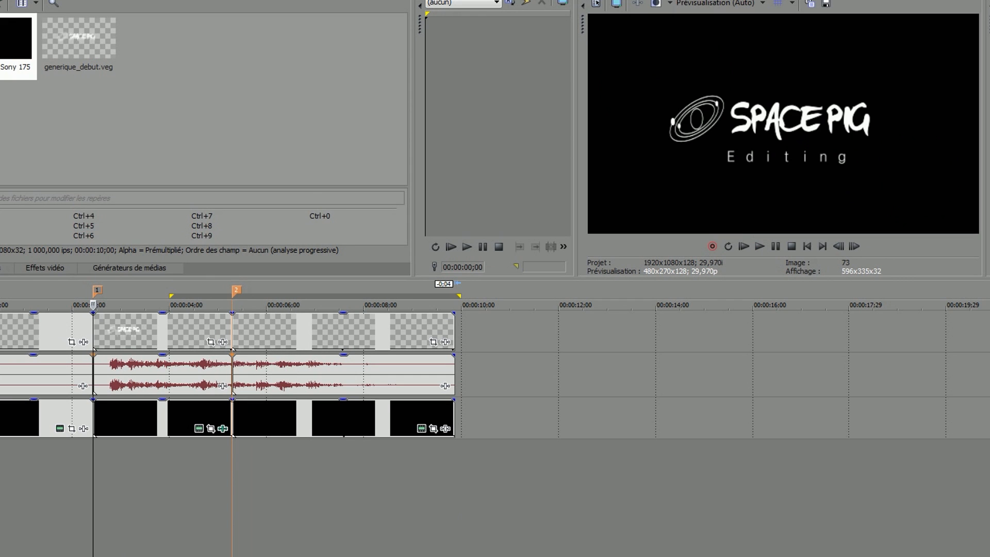